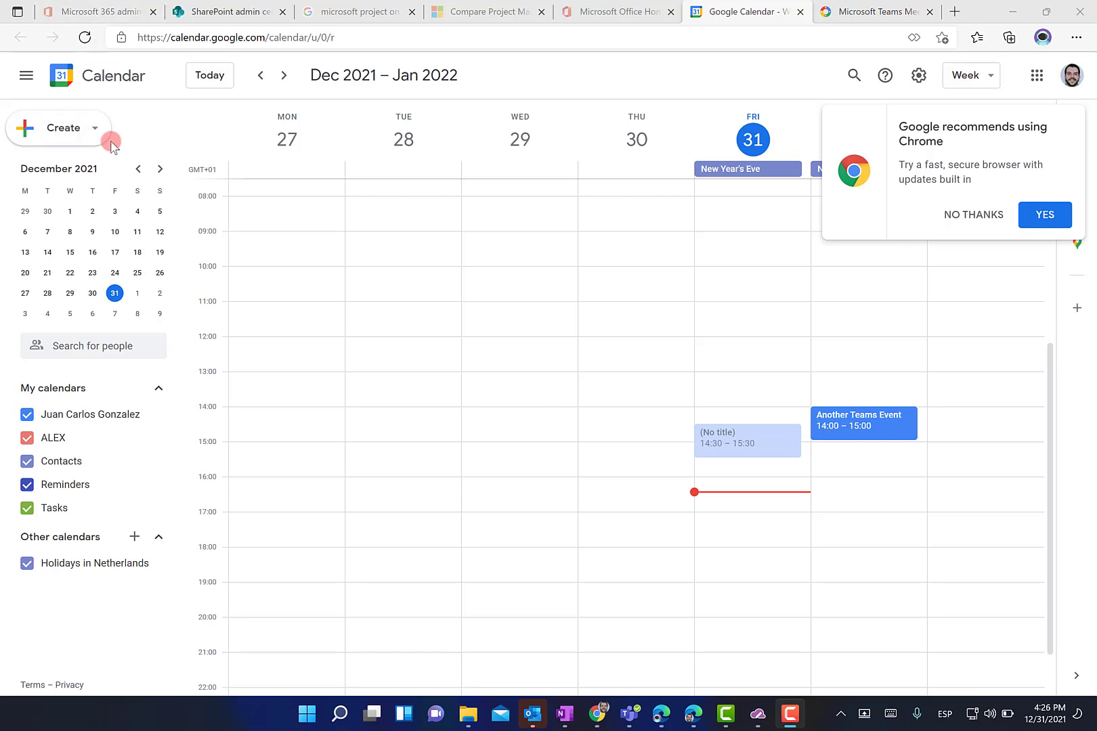
pyautogui.click(96, 132)
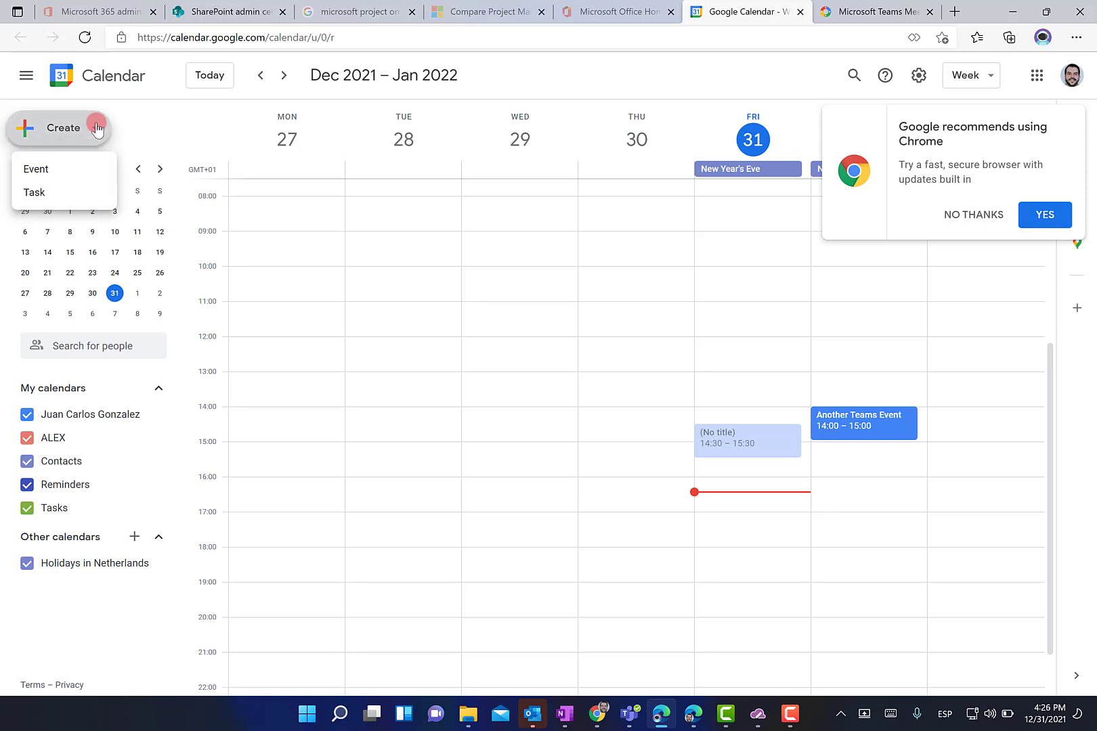
pyautogui.click(71, 171)
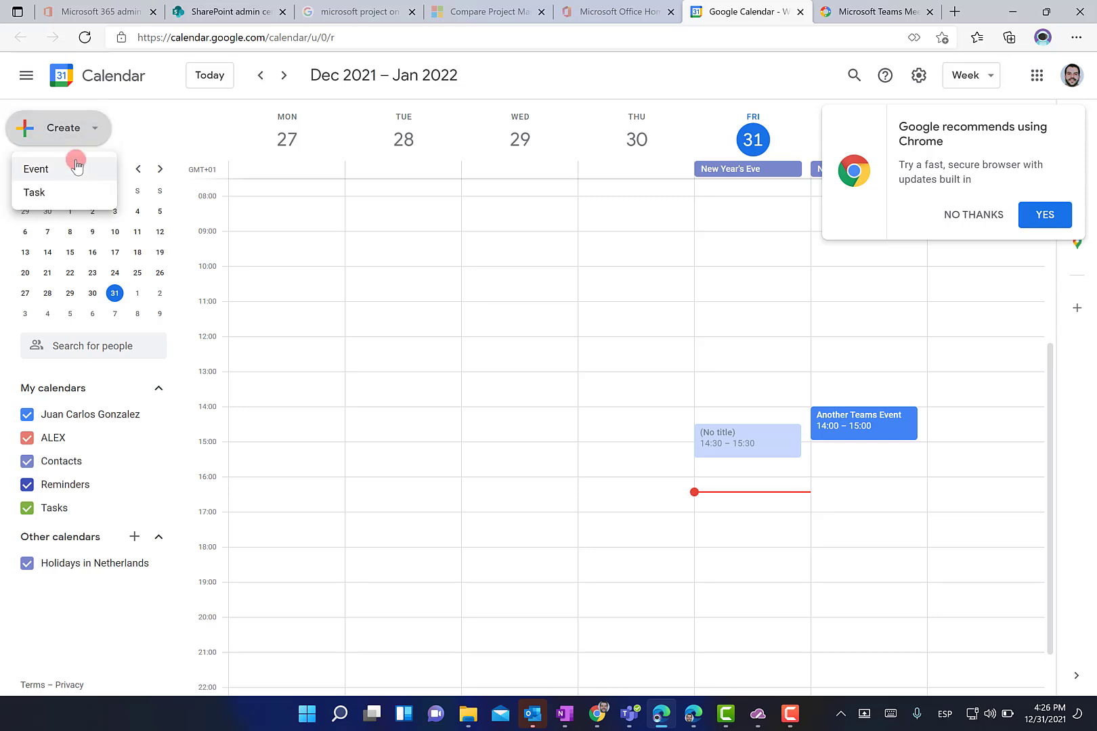
pyautogui.click(46, 173)
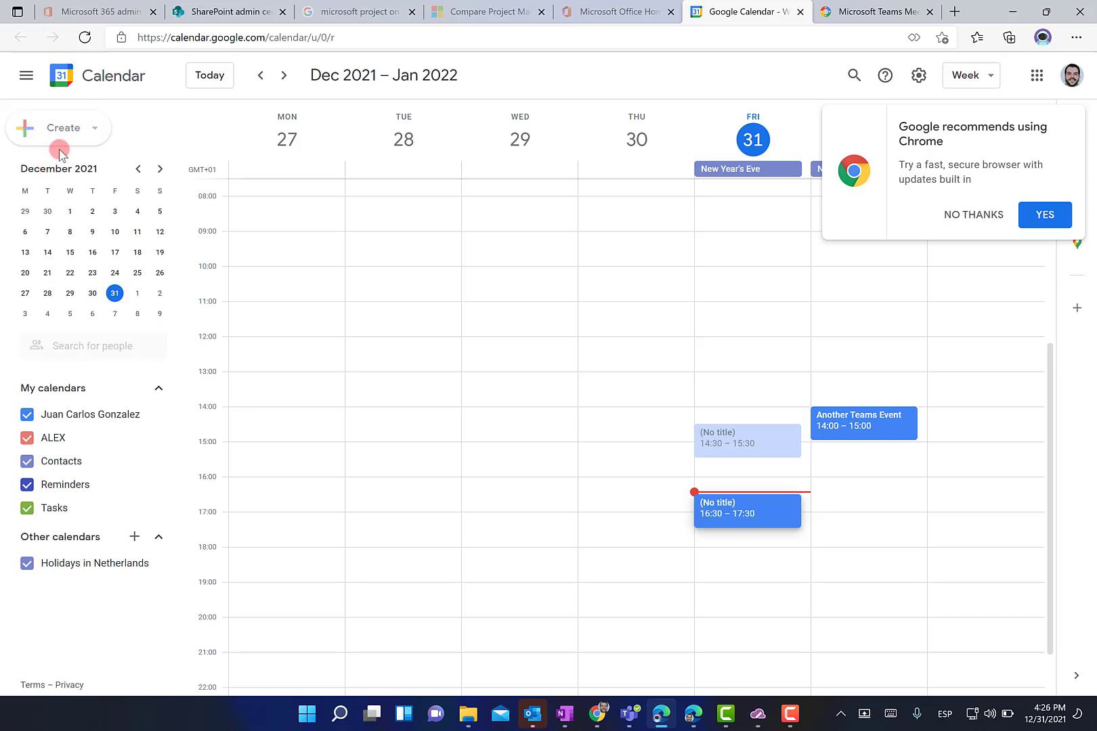
pyautogui.click(717, 480)
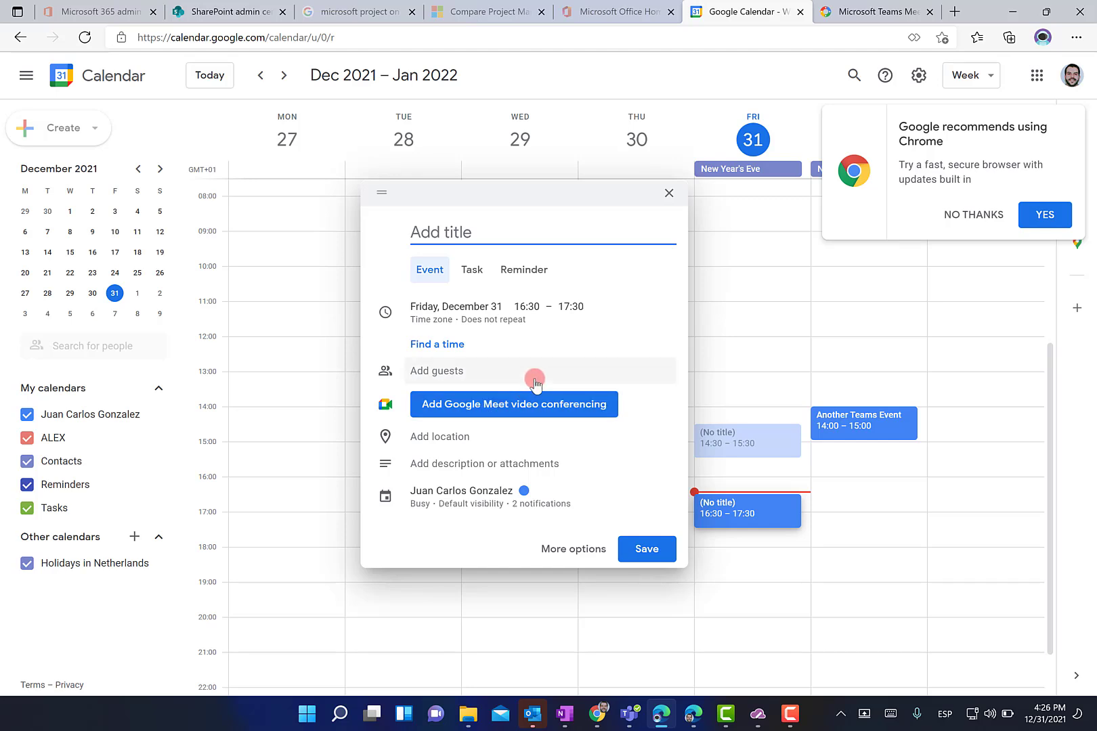
pyautogui.click(506, 416)
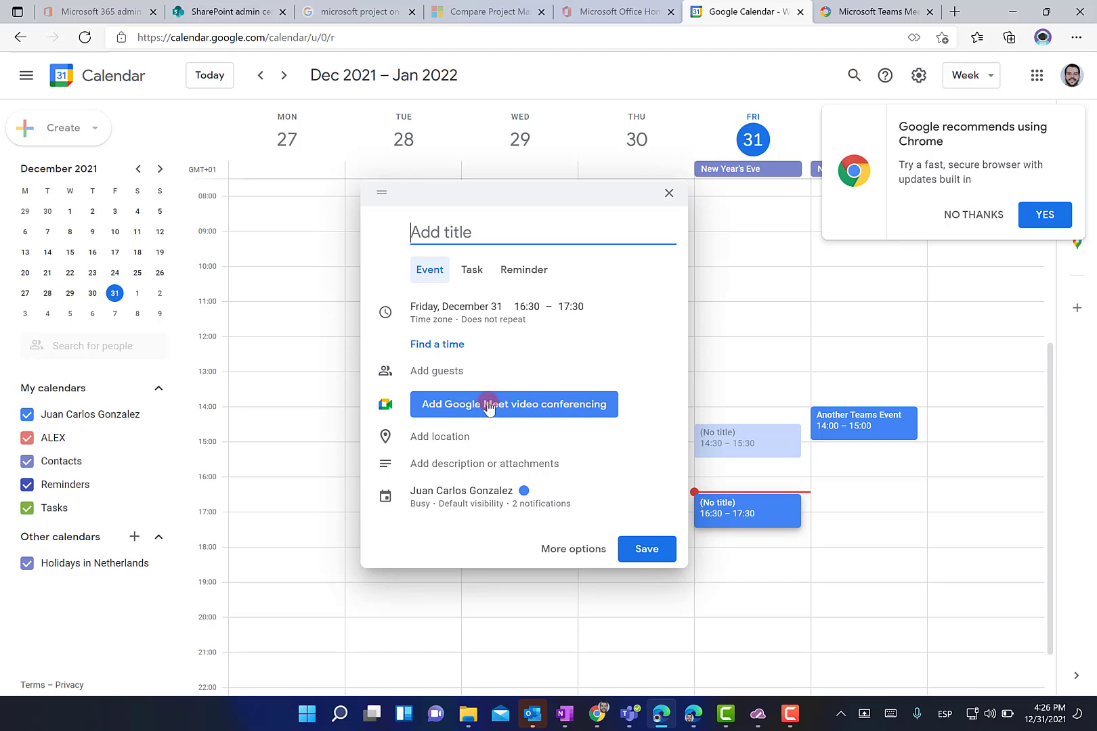
pyautogui.click(668, 196)
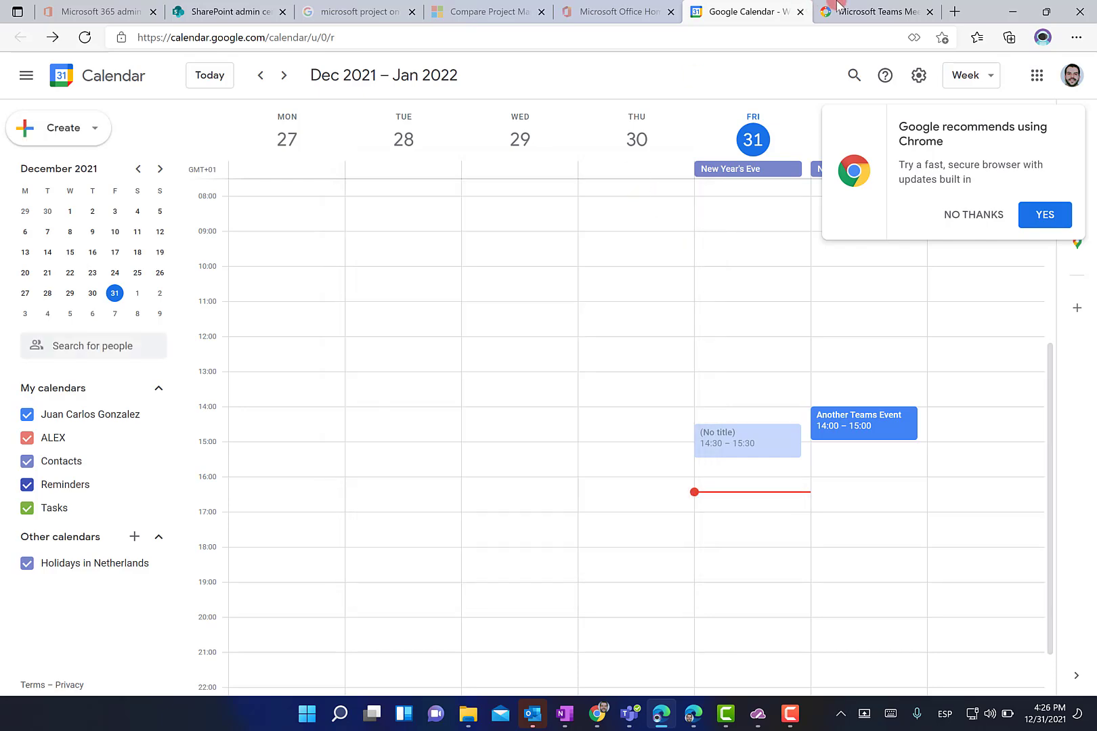
# - Open the Microsoft Teams Meeting add-on listing and review its requested Google account permissions
pyautogui.click(859, 5)
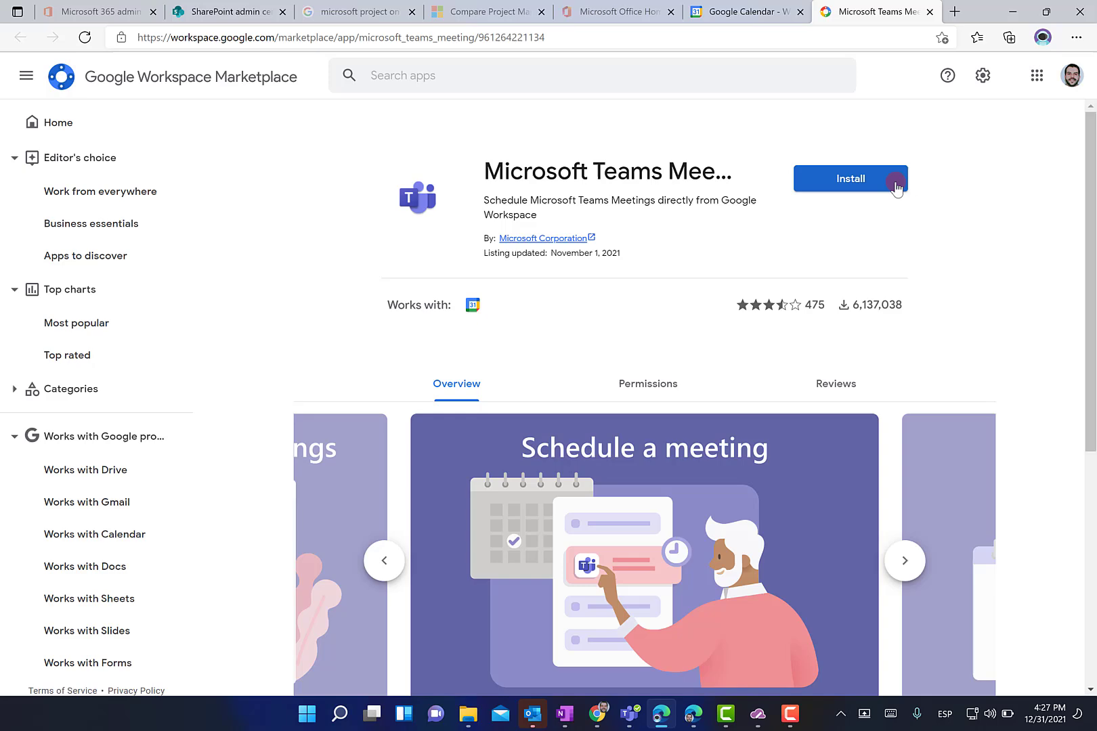
pyautogui.scroll(-1, 517, 327)
pyautogui.scroll(-1, 517, 326)
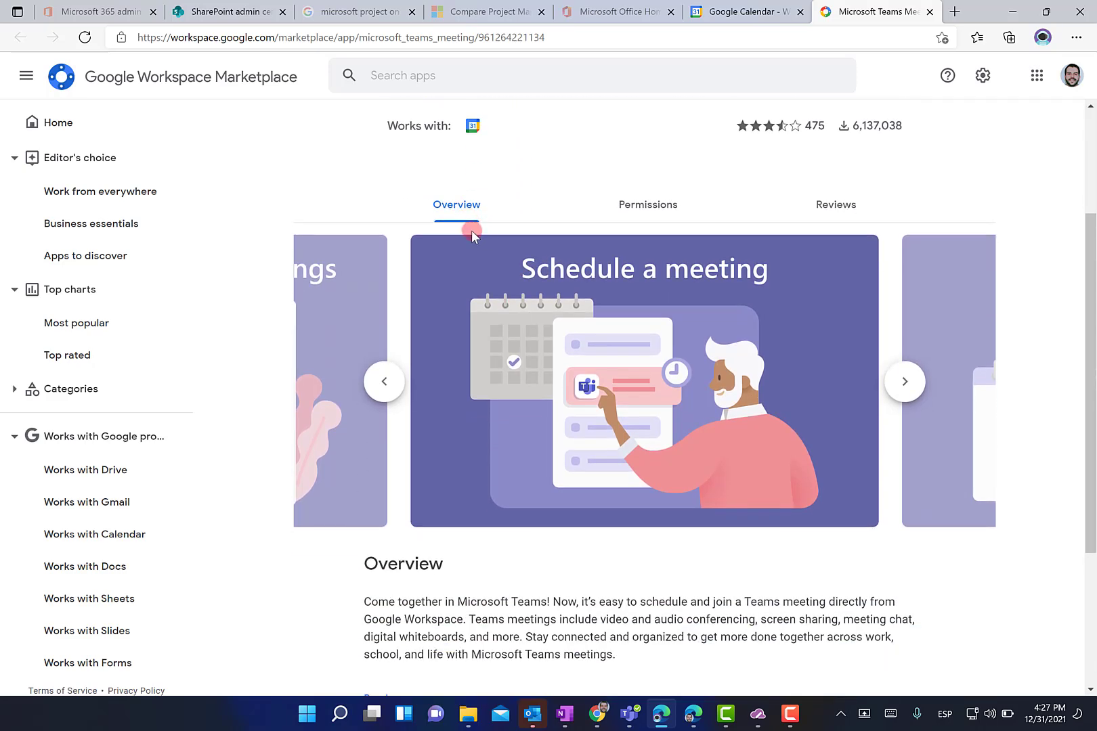
pyautogui.click(647, 205)
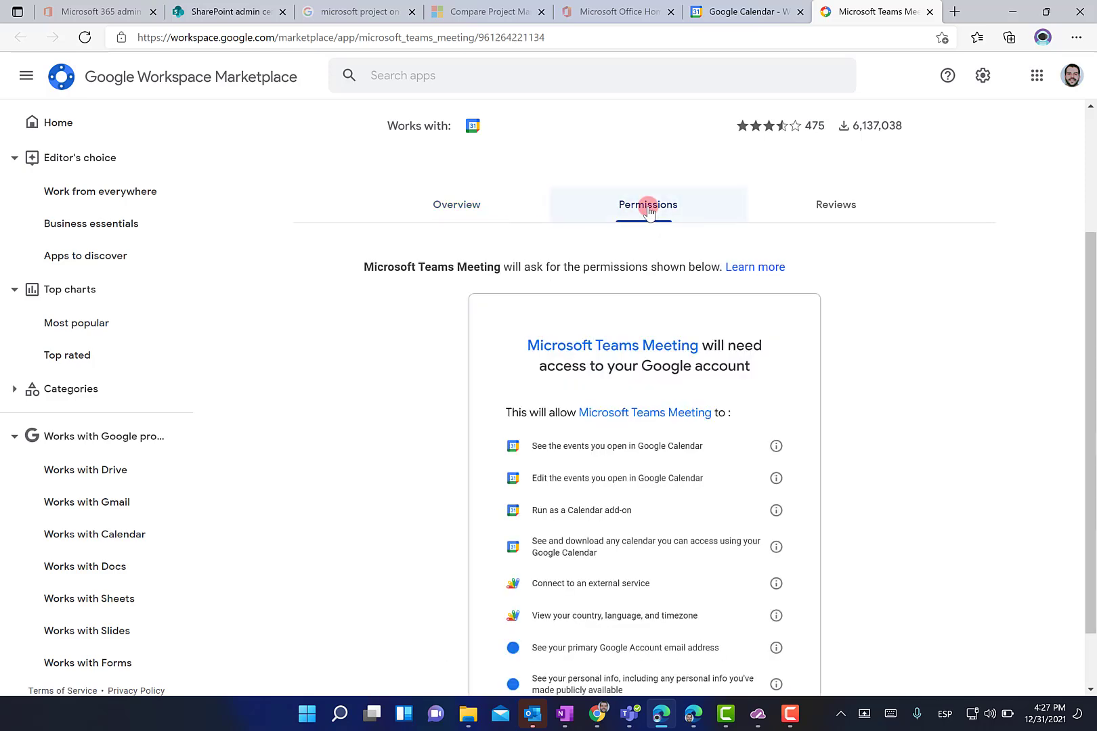
pyautogui.scroll(-1, 560, 358)
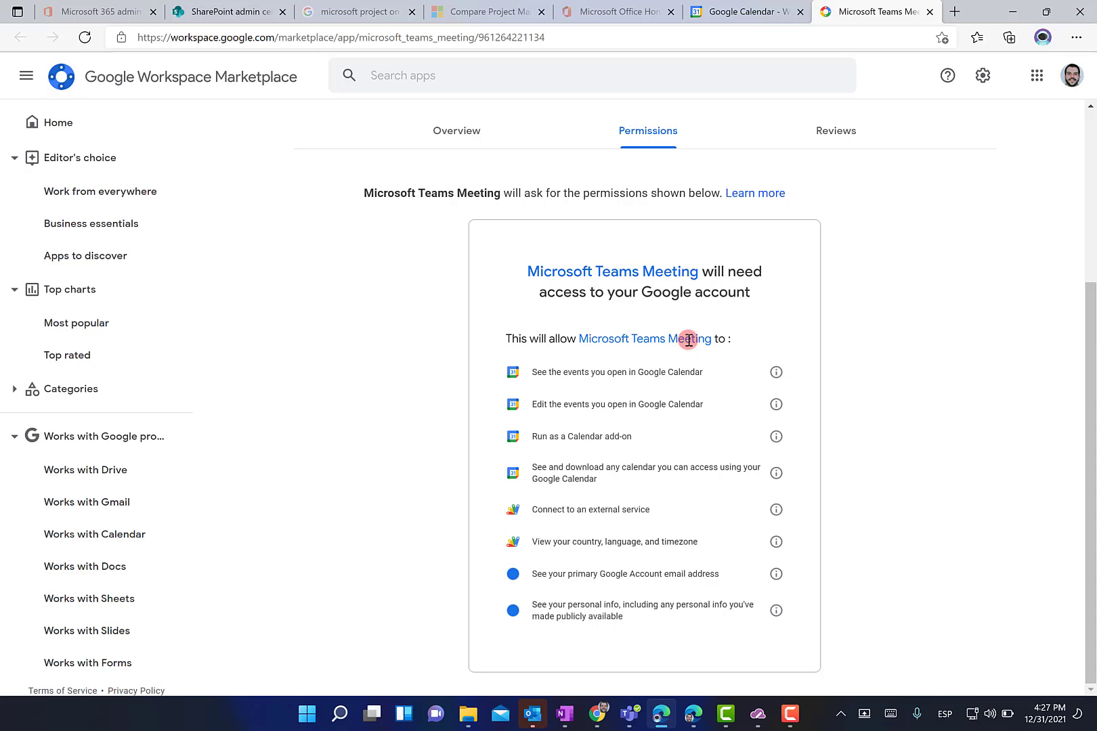
pyautogui.scroll(3, 671, 315)
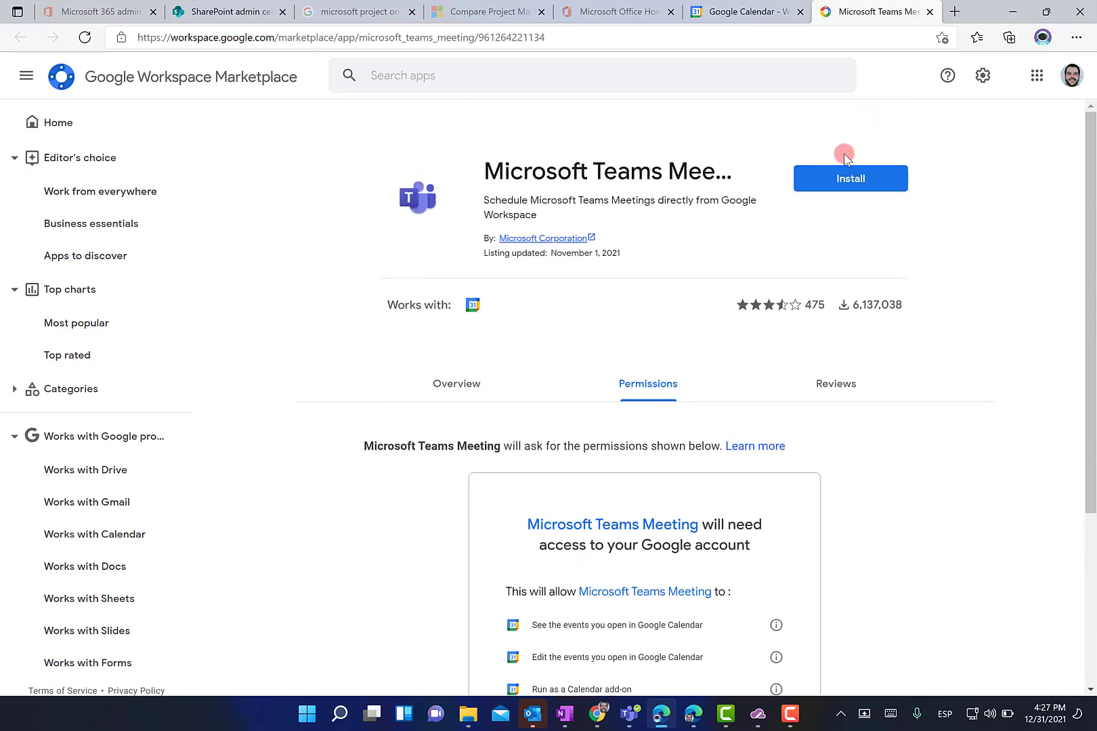
# - Install Microsoft Teams Meeting for the signed-in Google account, allowing access and confirming the success message
pyautogui.click(844, 181)
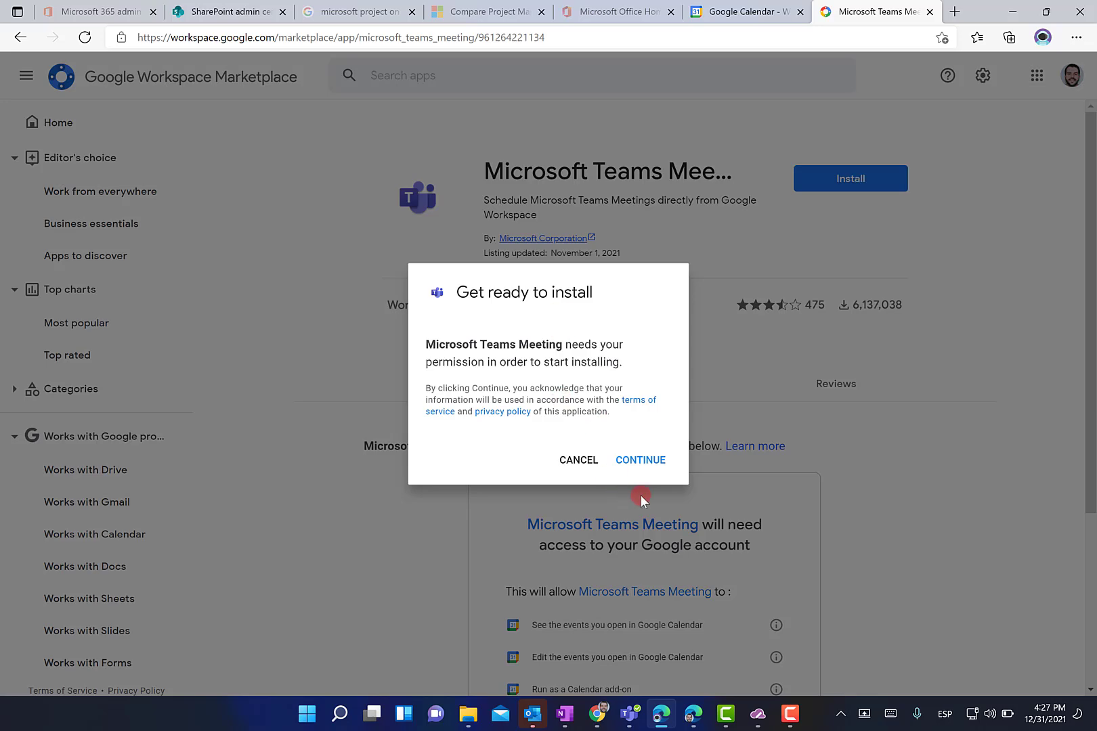
pyautogui.click(639, 461)
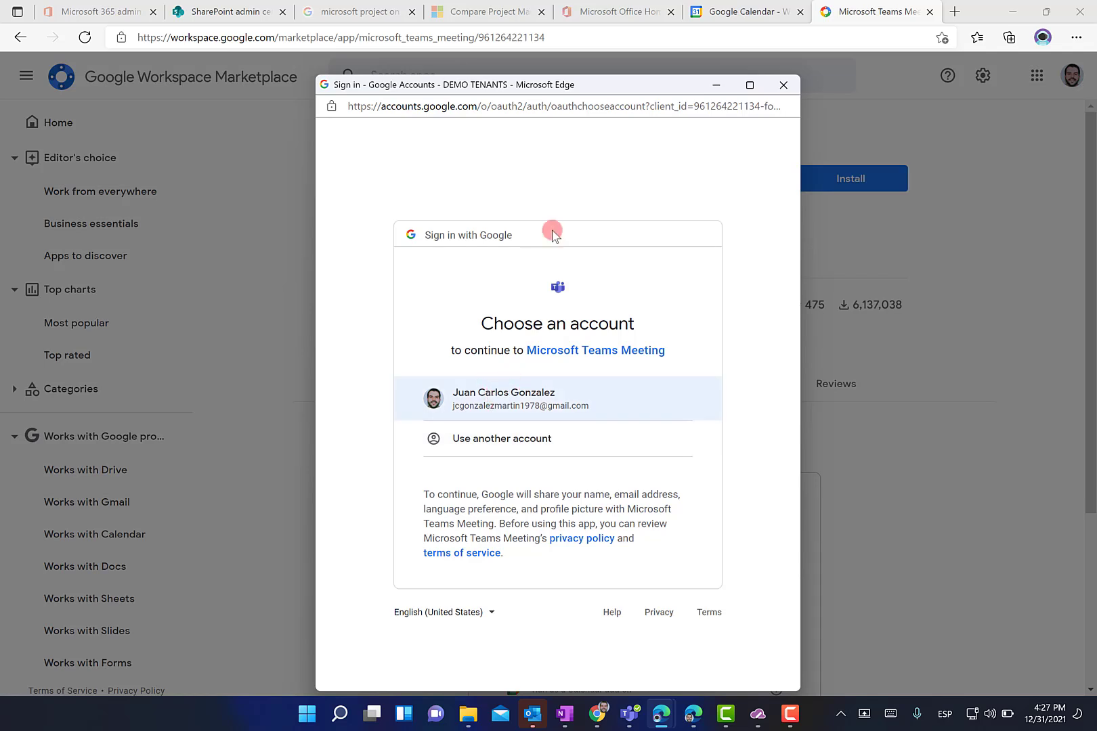
pyautogui.click(559, 393)
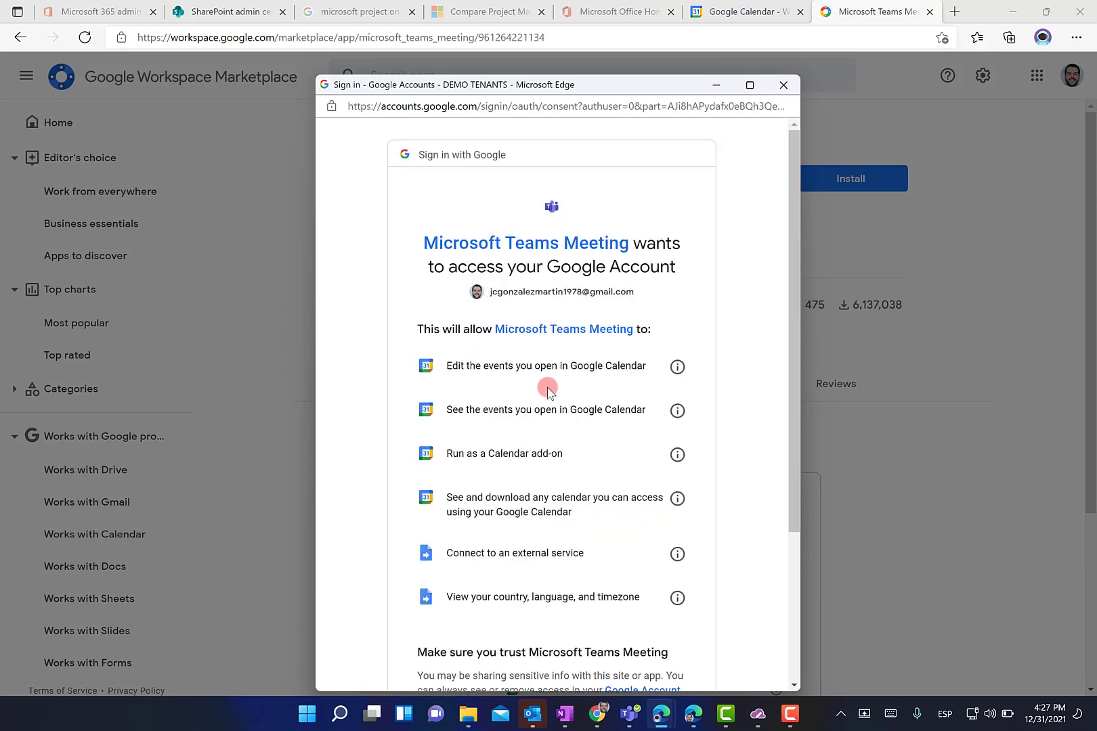
pyautogui.scroll(-3, 517, 313)
pyautogui.scroll(3, 507, 255)
pyautogui.scroll(-1, 510, 259)
pyautogui.scroll(-3, 509, 259)
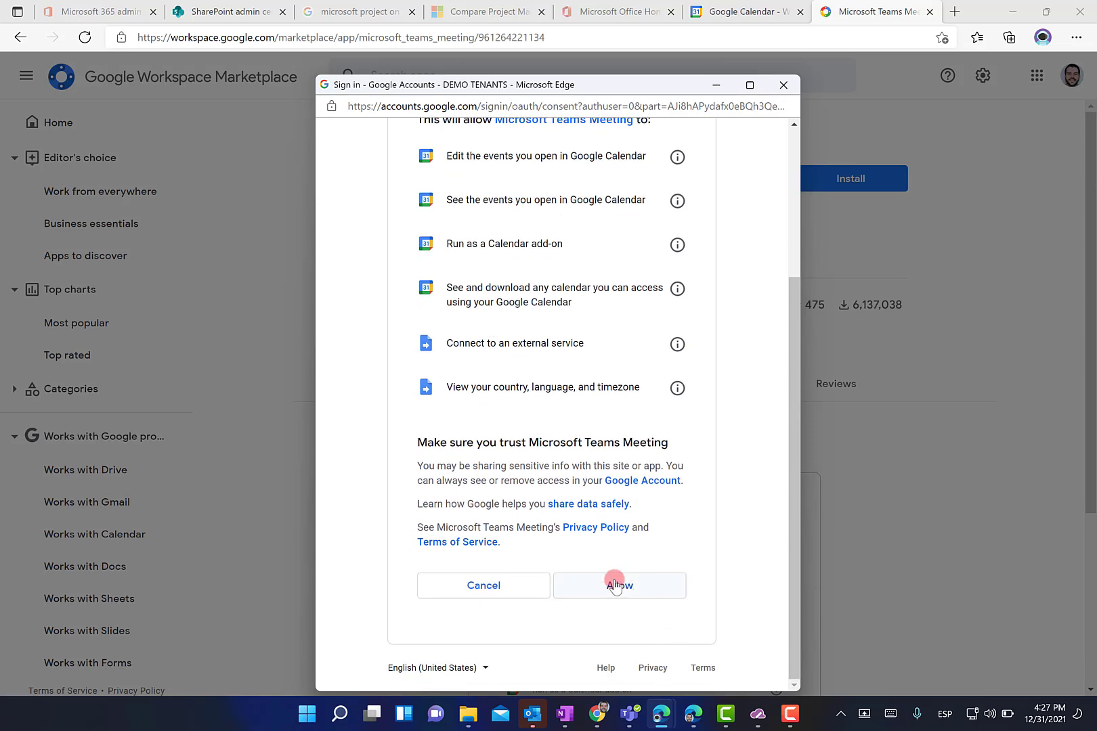
pyautogui.click(615, 587)
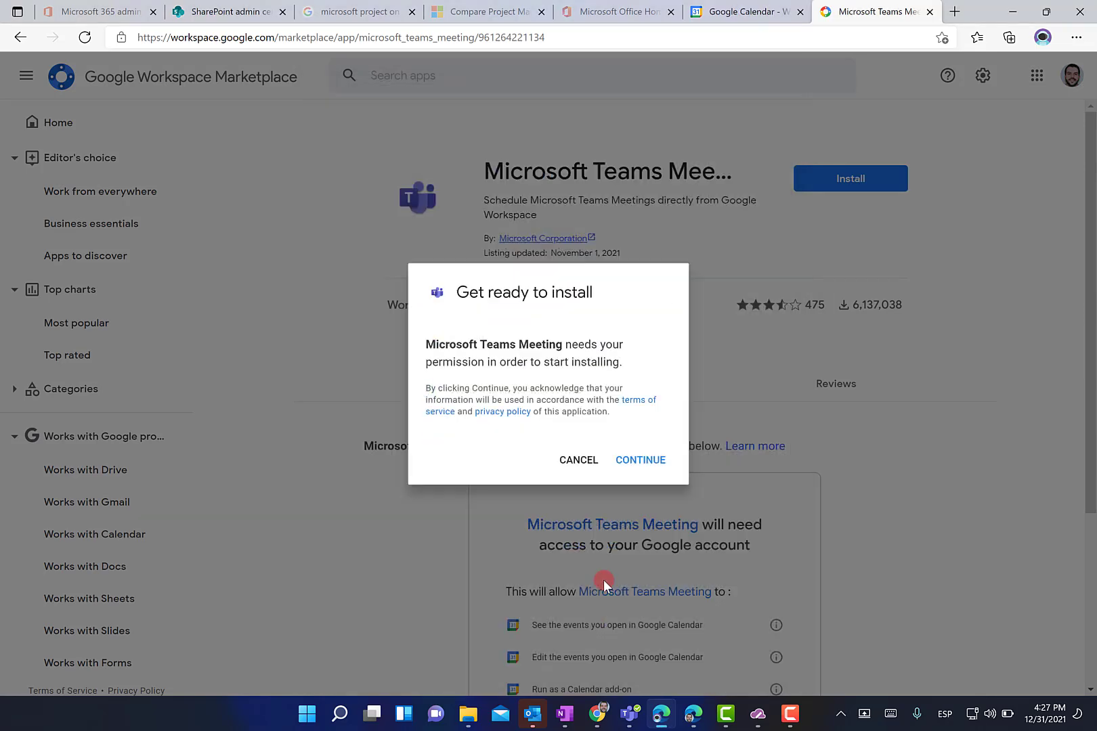
pyautogui.click(631, 465)
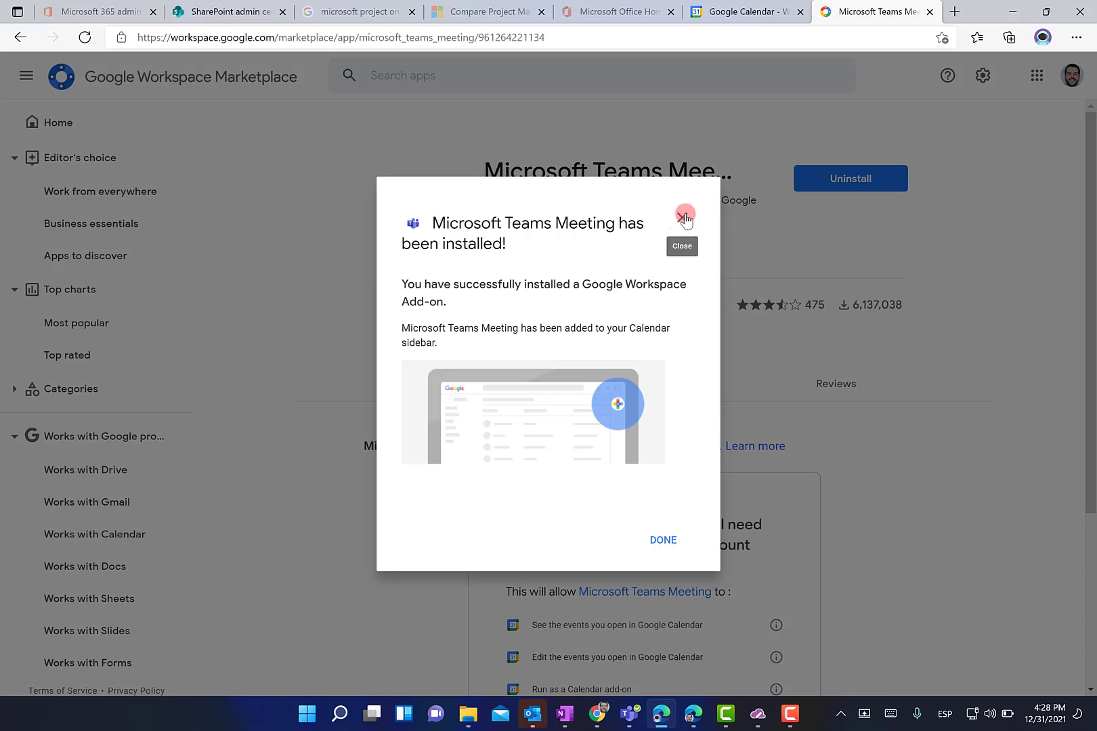
pyautogui.click(663, 540)
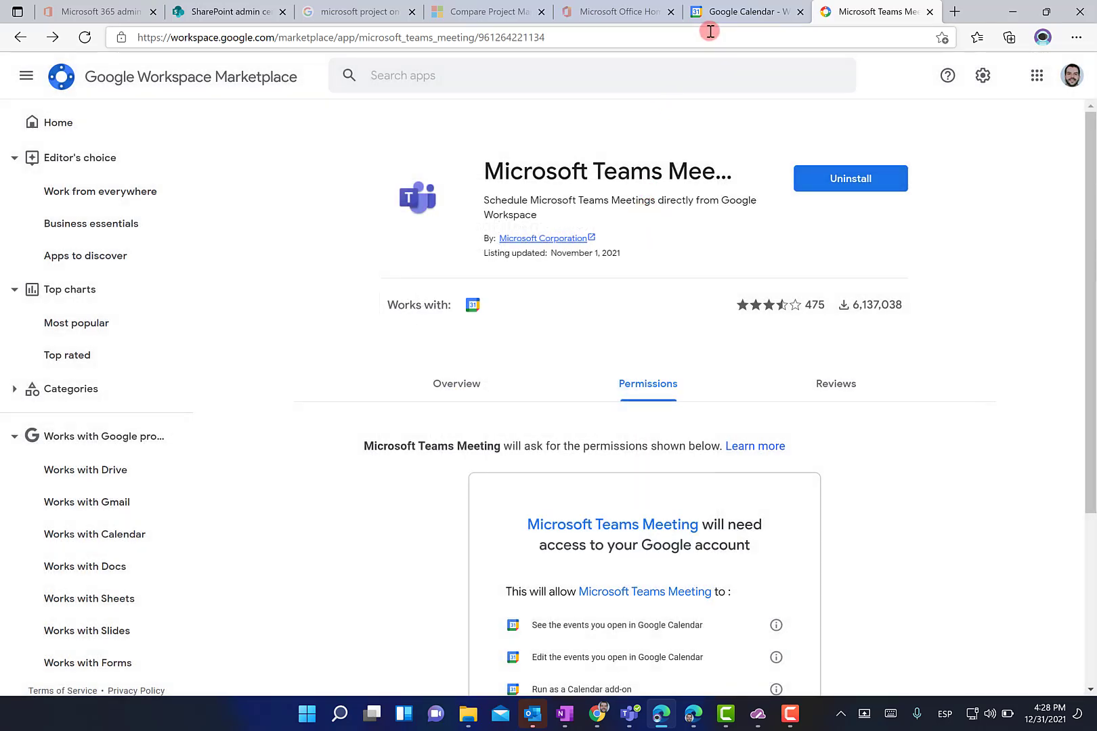
# - Reload Calendar and start a Friday, December 31, 16:30–17:30 event, showing its video-conferencing choices
pyautogui.click(734, 11)
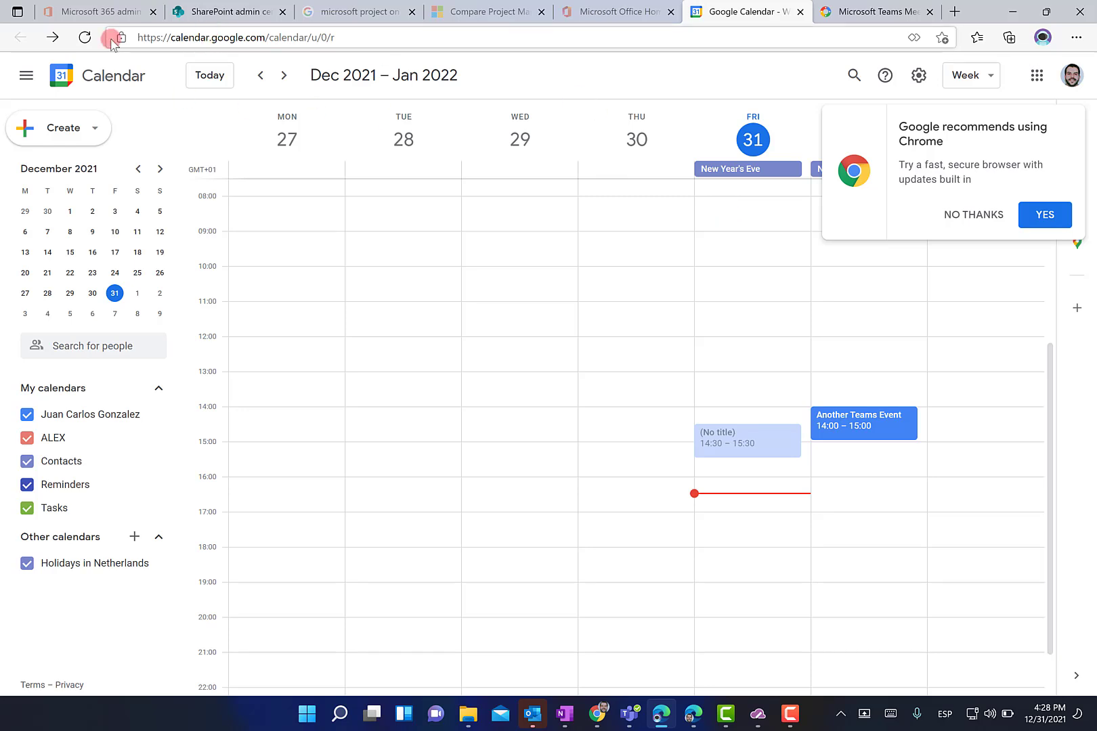
pyautogui.click(84, 37)
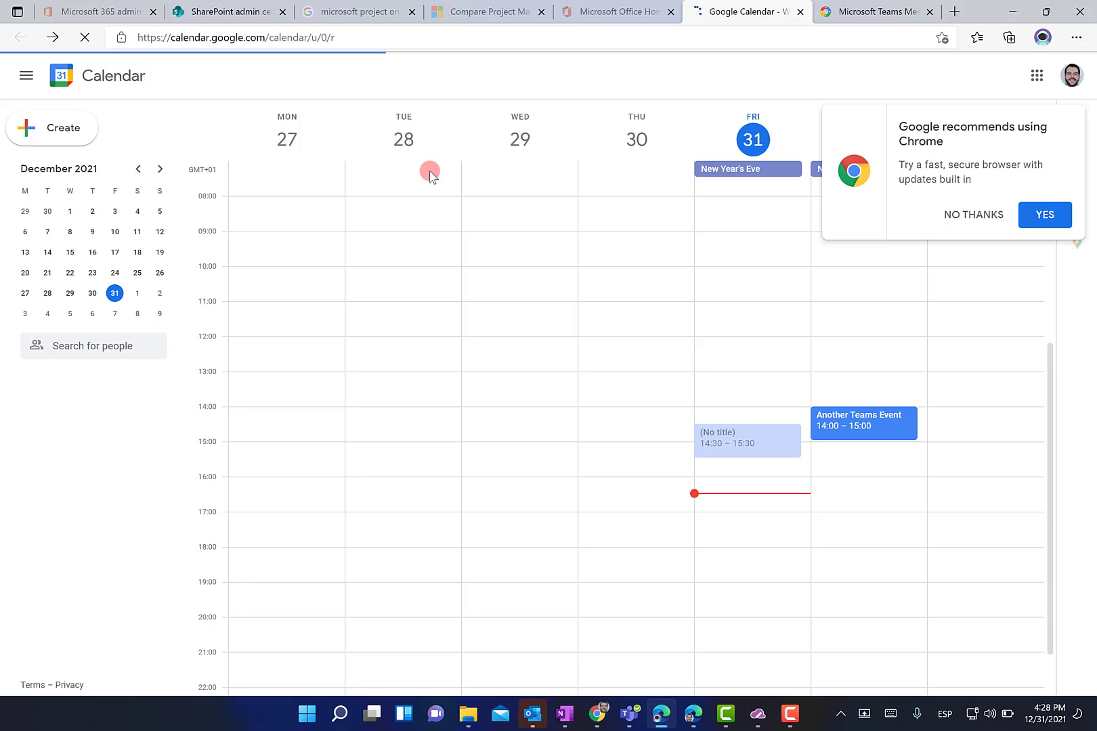
pyautogui.click(58, 143)
pyautogui.click(50, 171)
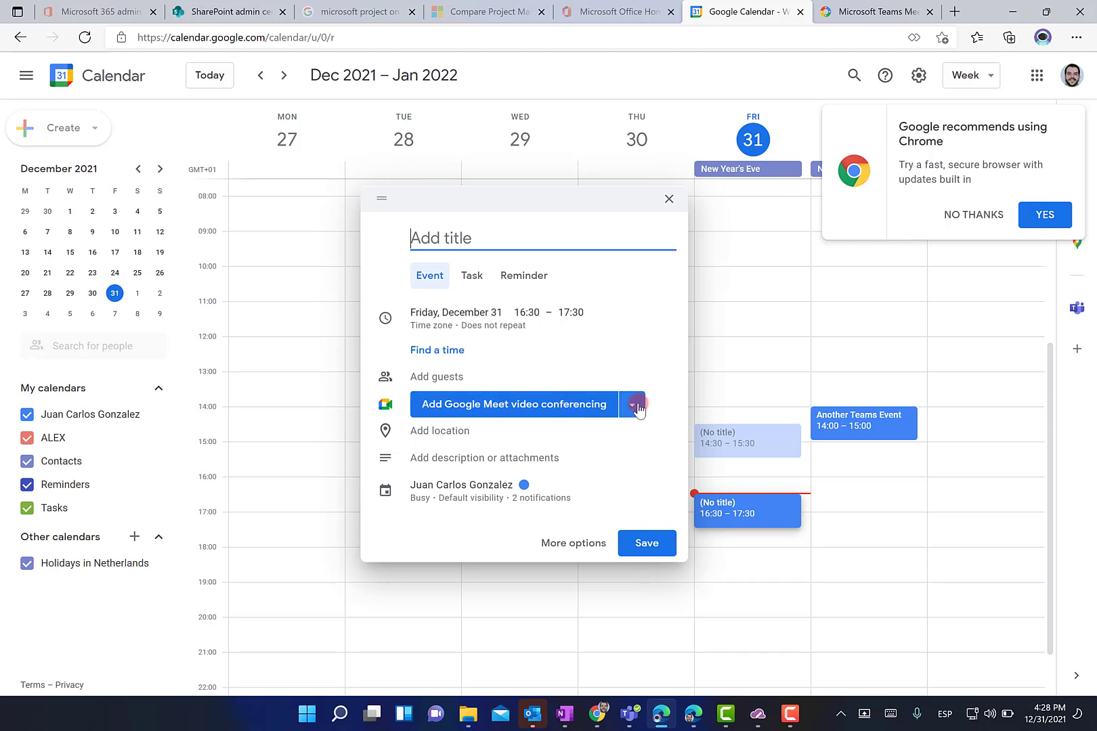
pyautogui.click(637, 406)
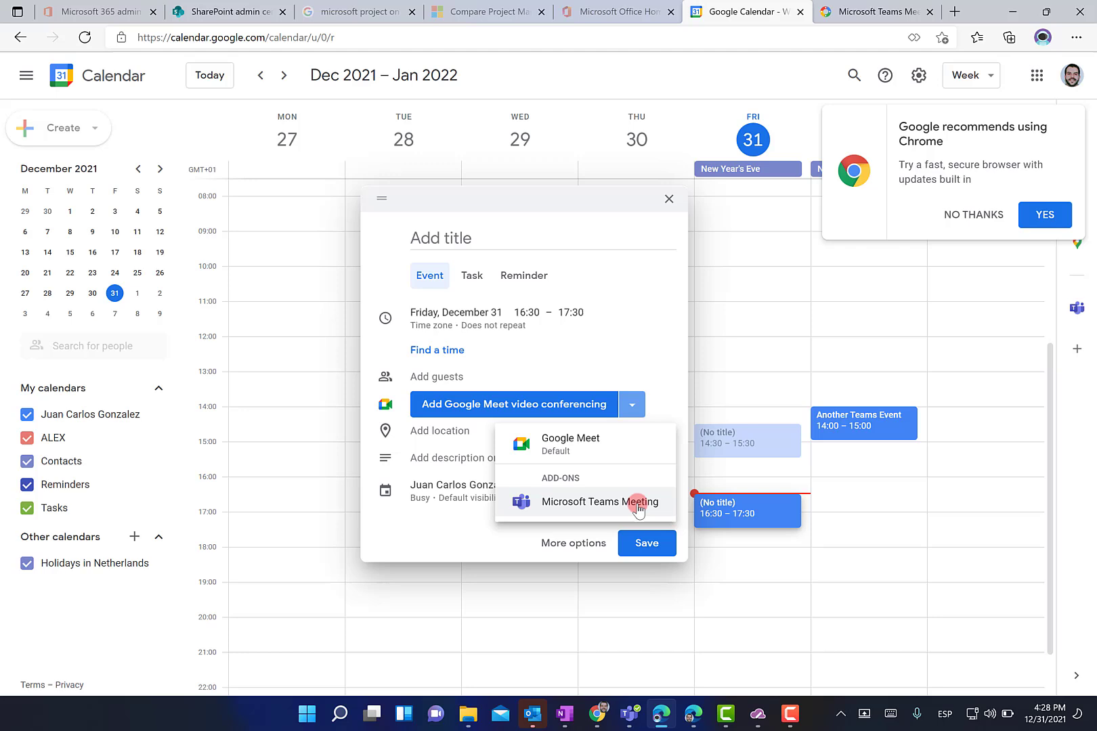
# - Choose Microsoft Teams Meeting as the draft event's conferencing, then go to the location field
pyautogui.click(577, 516)
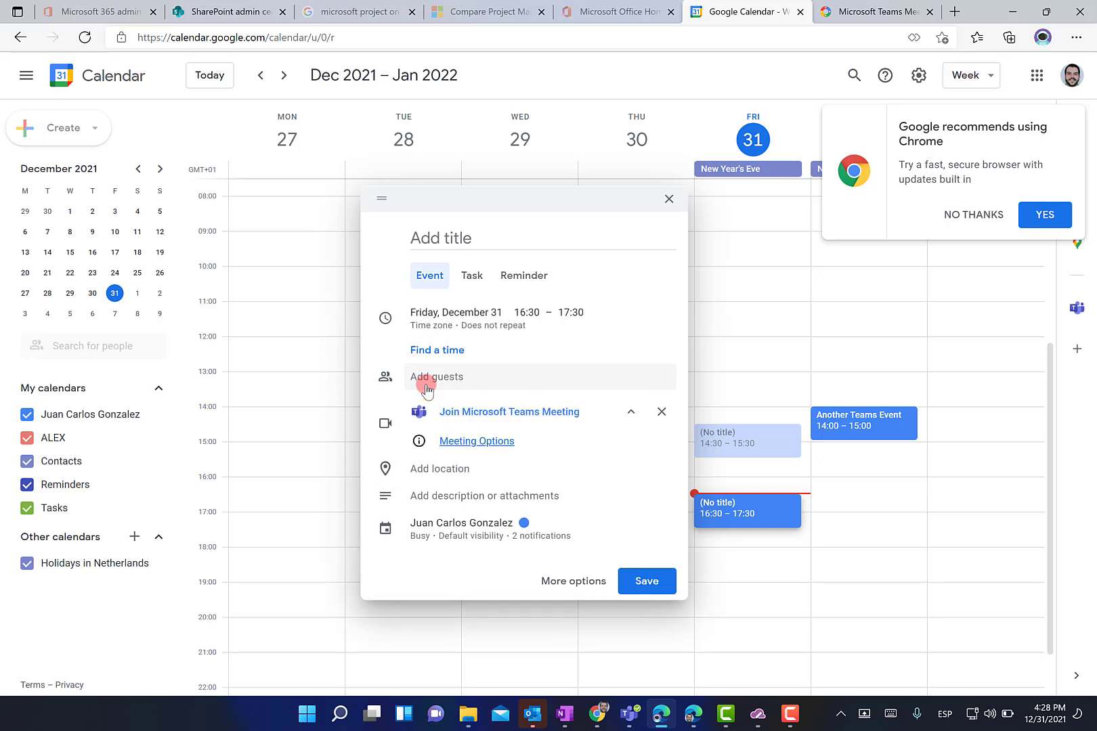
pyautogui.click(455, 469)
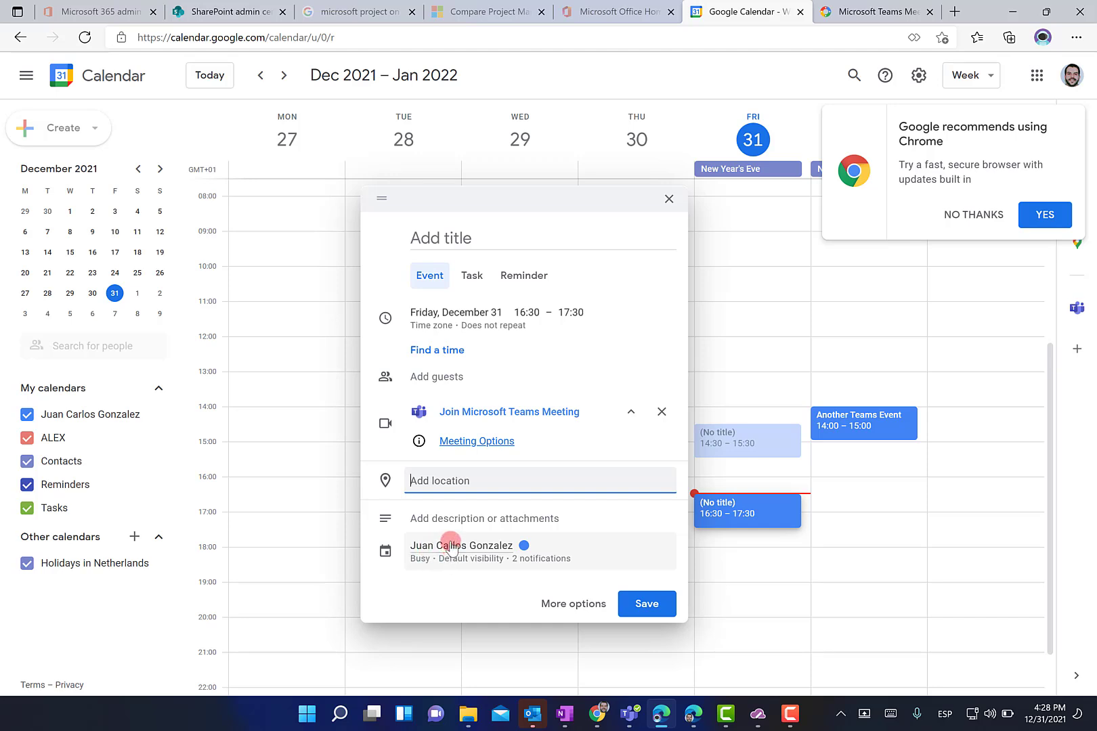
# - Enter 'Another Teams Event created from Google Calendar' as the draft event's title
pyautogui.click(462, 237)
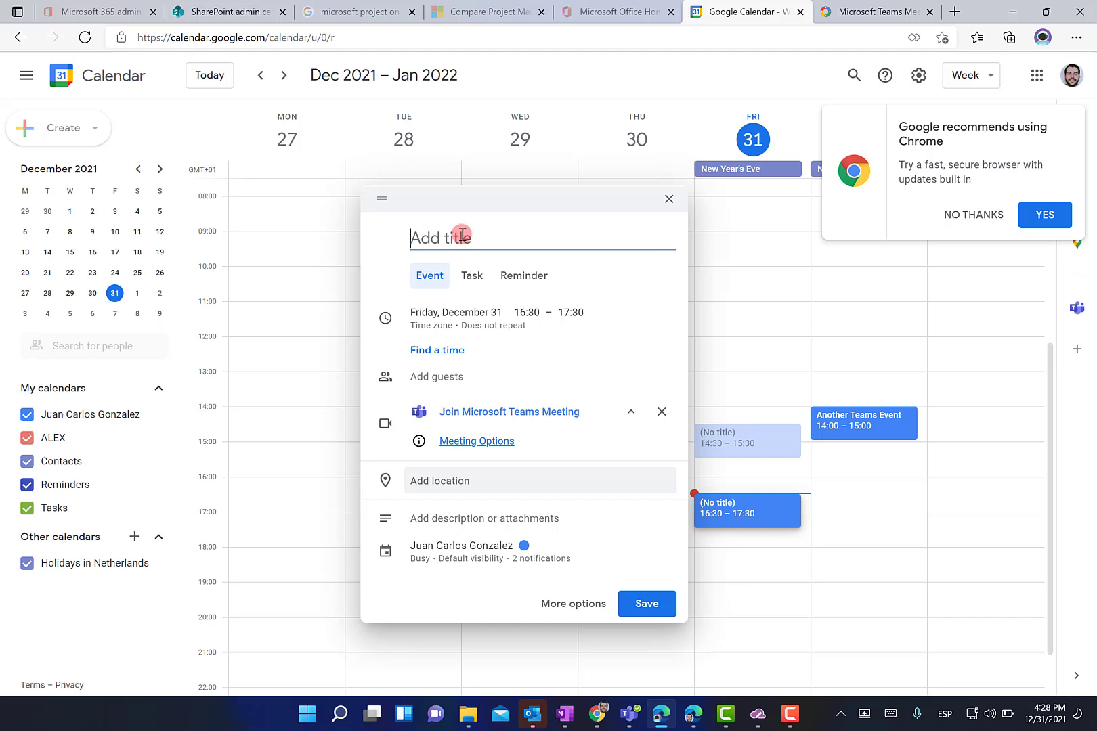
pyautogui.write('Another Teams Eve')
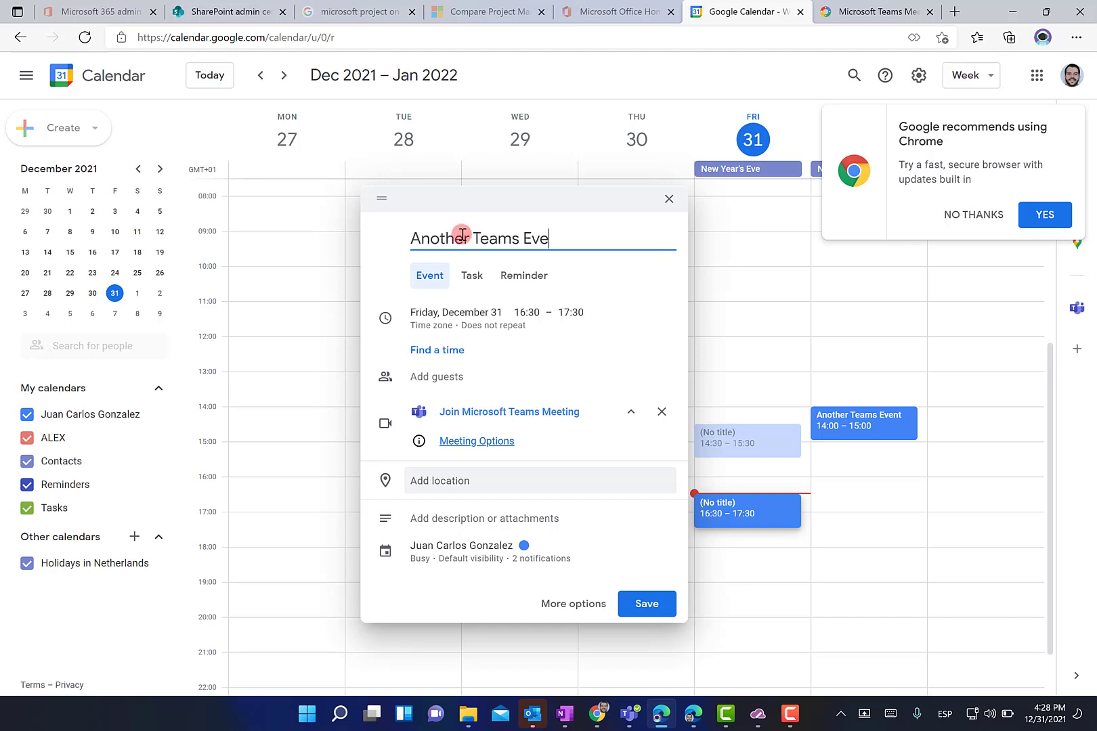
pyautogui.write('nt created fro')
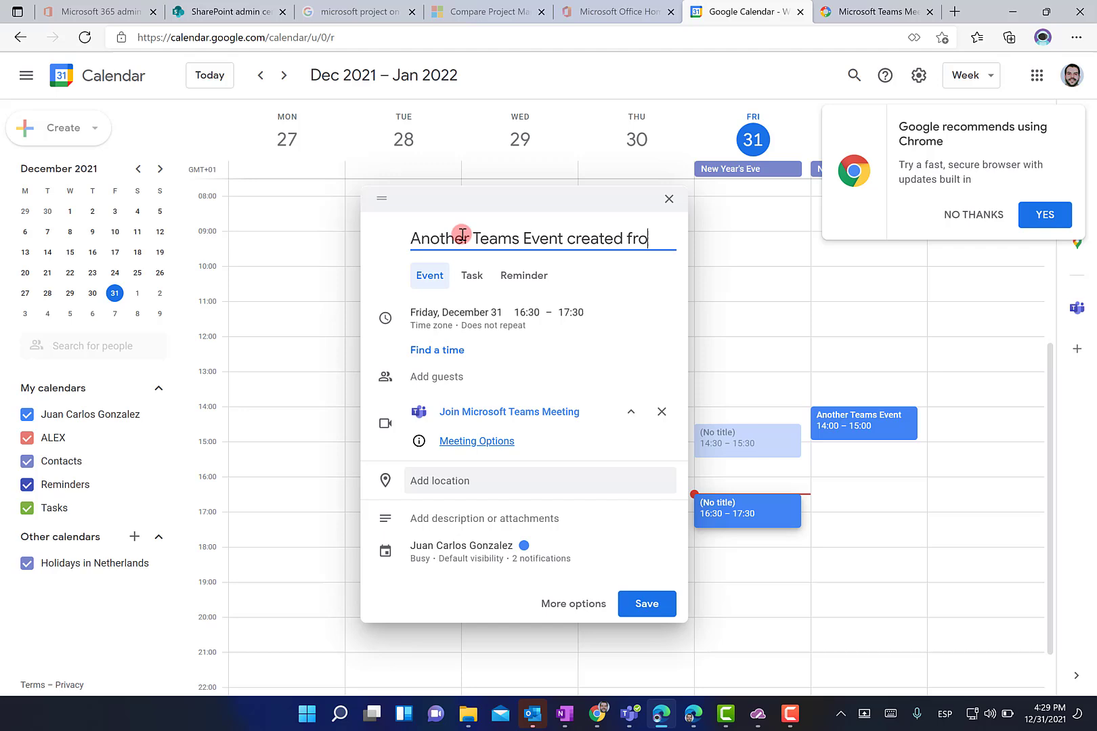
pyautogui.write('m Google Calenda')
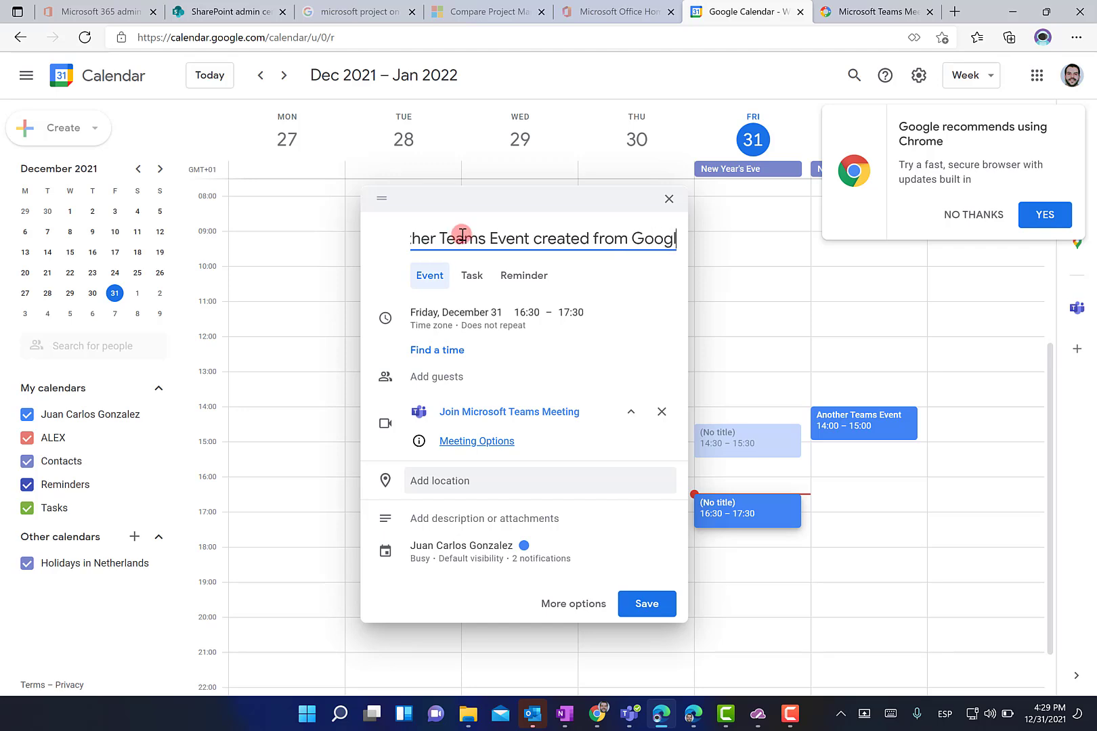
pyautogui.write('r')
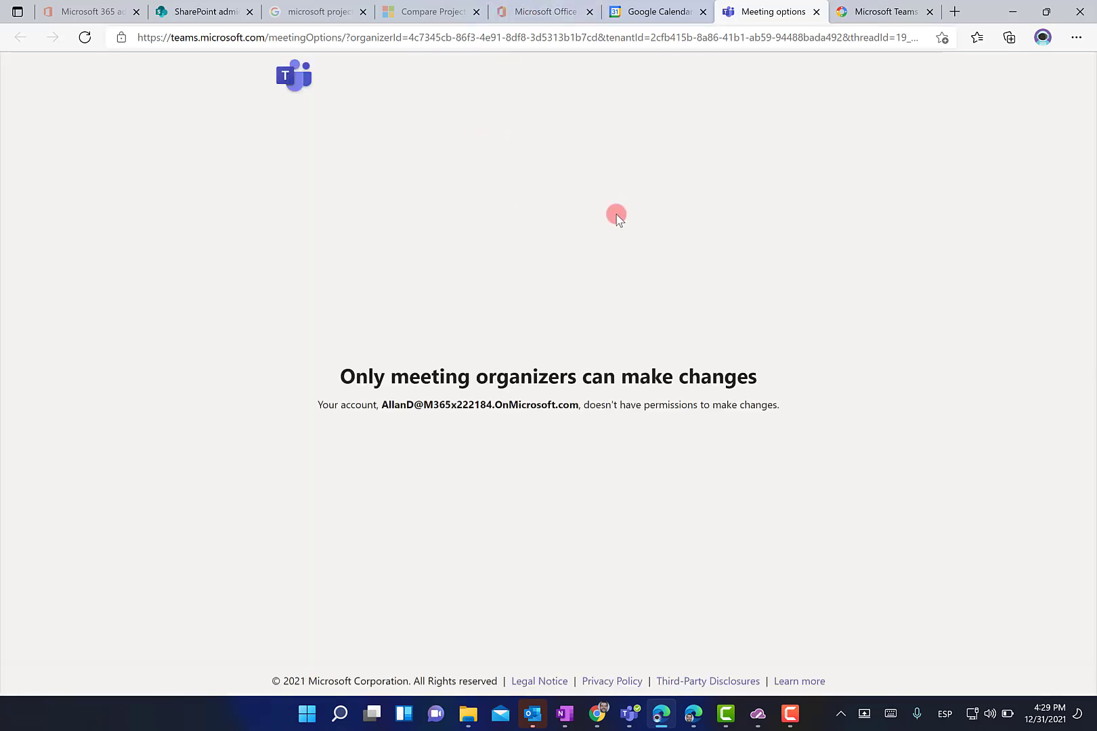
# - Select the signed-in account address in the organizer-only notice, then return to the Calendar event
pyautogui.moveTo(394, 405); pyautogui.dragTo(585, 402)
pyautogui.click(383, 405)
pyautogui.moveTo(381, 404); pyautogui.dragTo(576, 404)
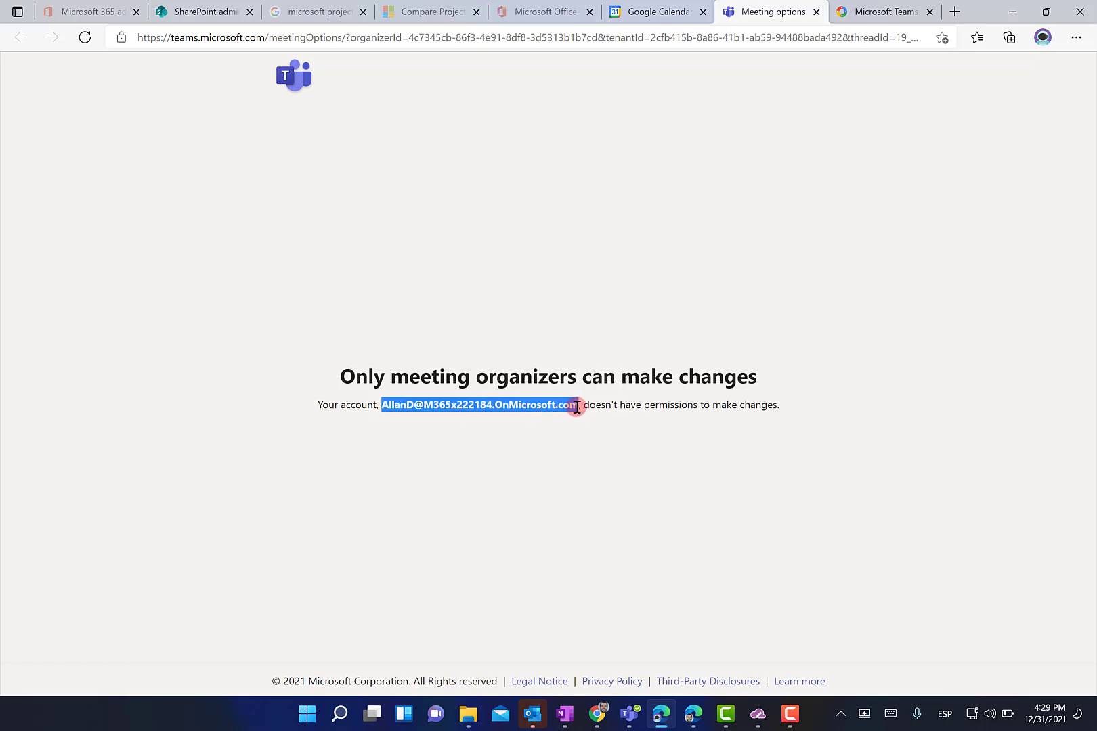
pyautogui.click(656, 9)
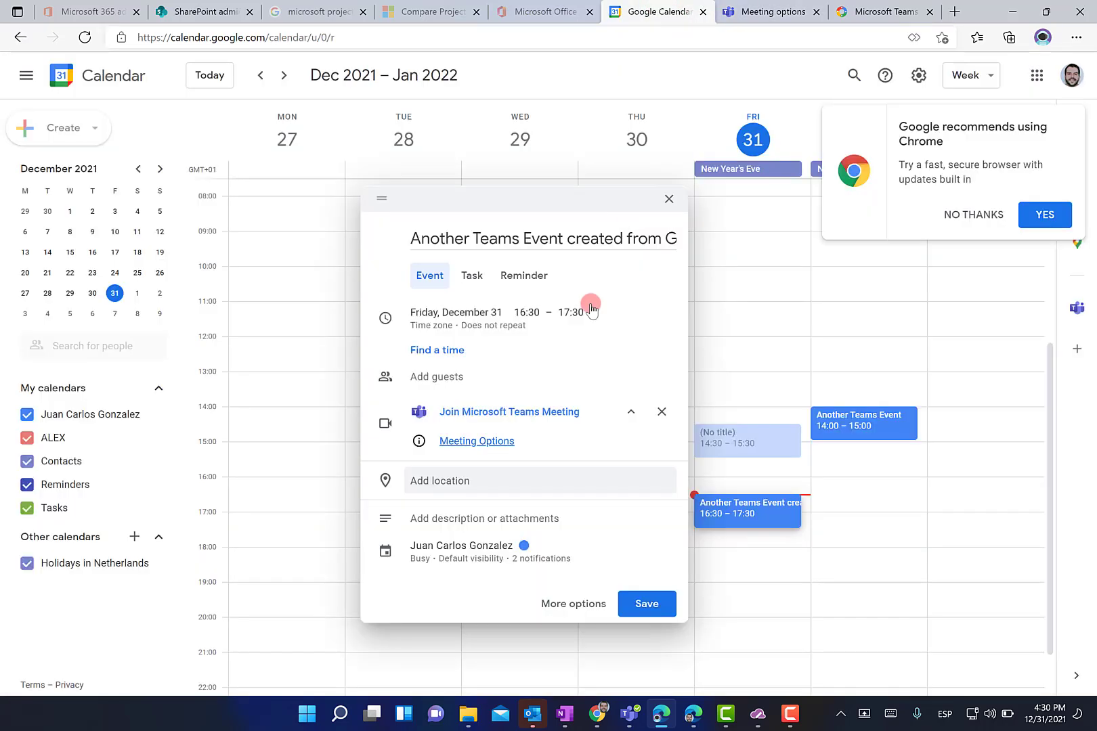
# - Test the event's link by joining the Teams meeting on the web, then return to Calendar
pyautogui.click(497, 415)
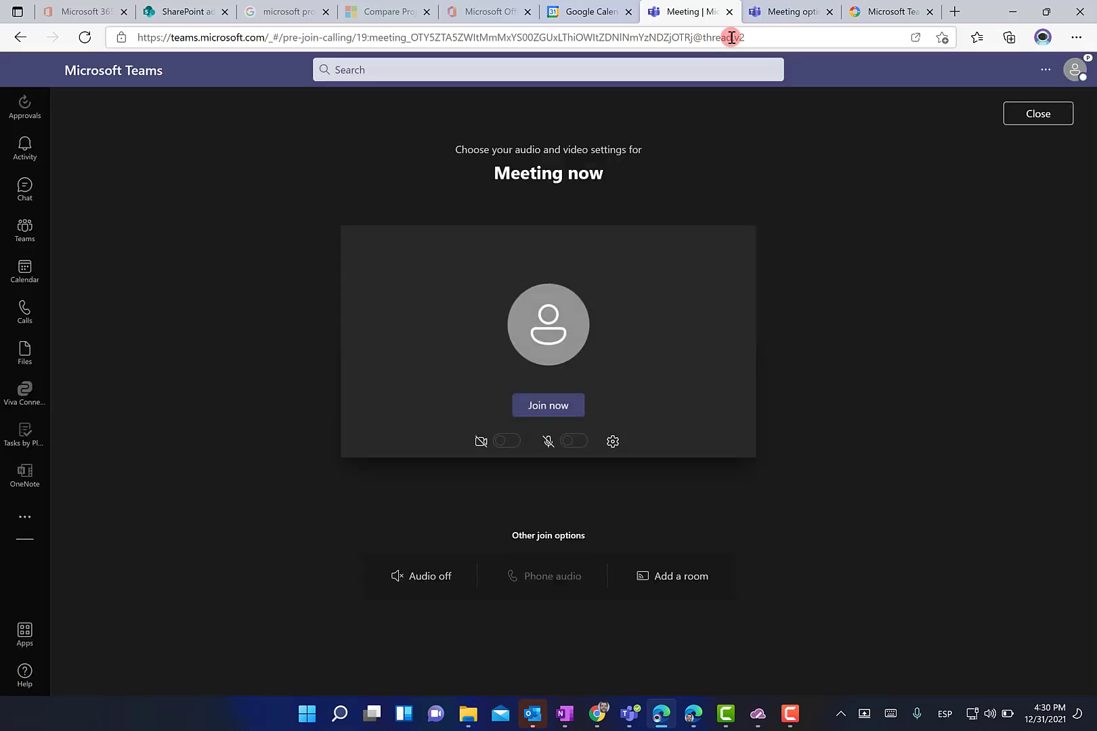
pyautogui.click(548, 410)
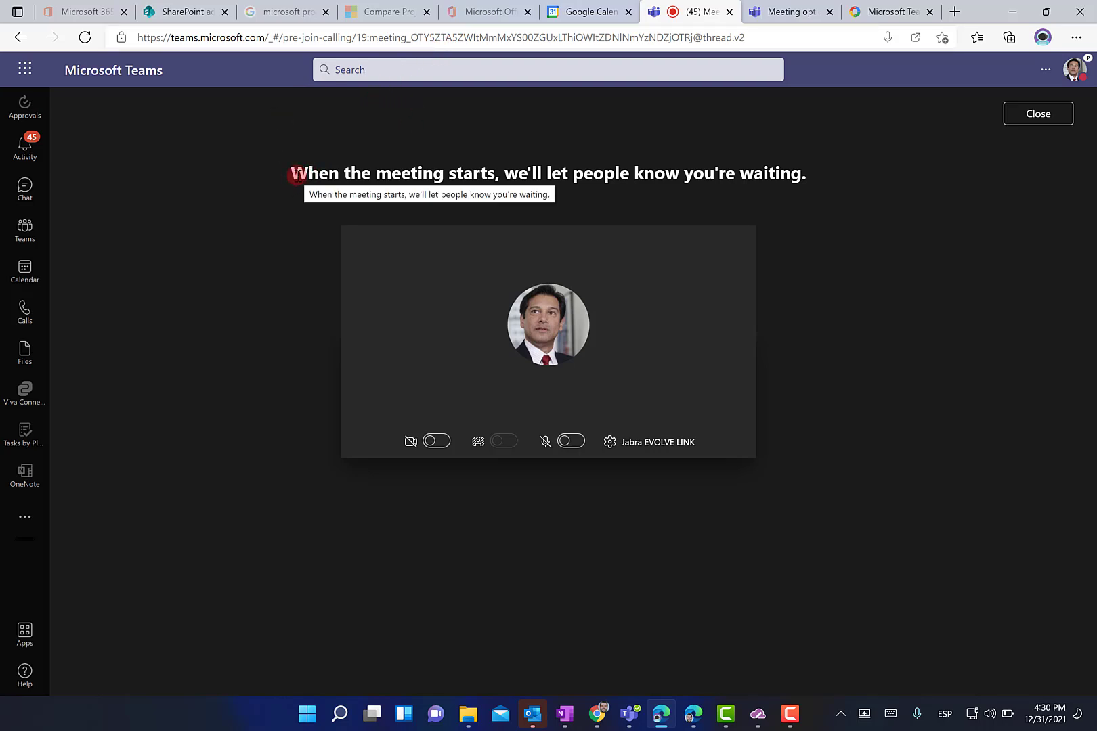
pyautogui.click(584, 14)
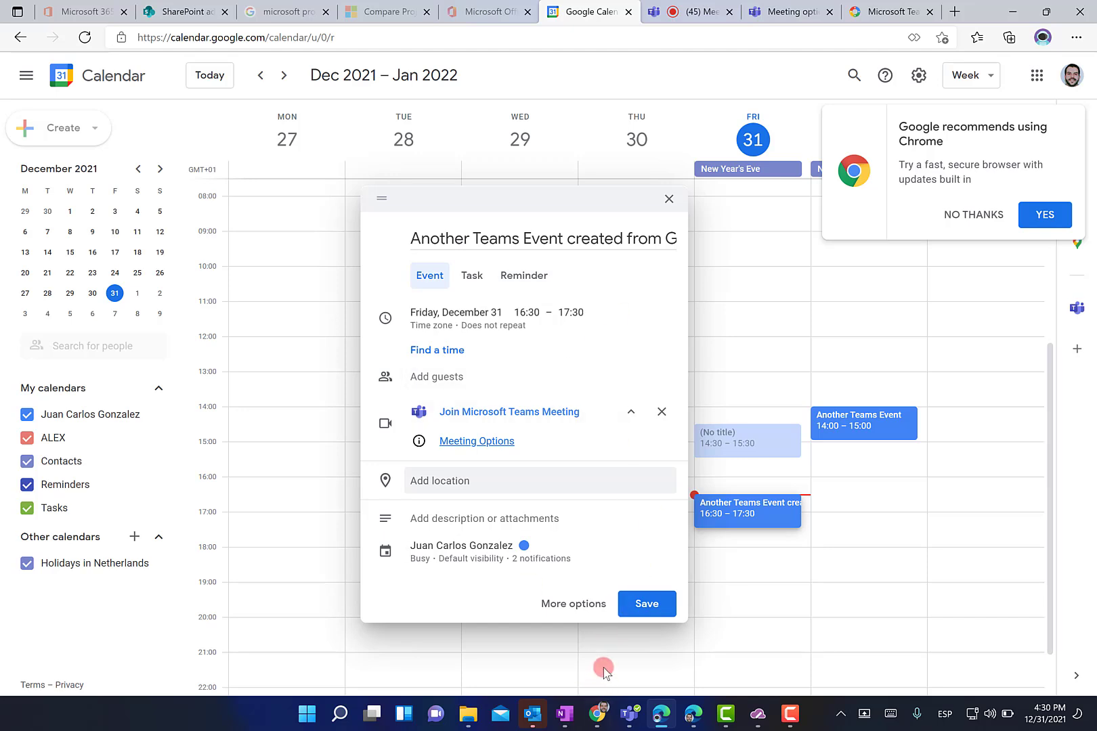
# - Save the December 31 Teams event and bring up its quick actions in the week view
pyautogui.click(633, 609)
pyautogui.moveTo(473, 710)
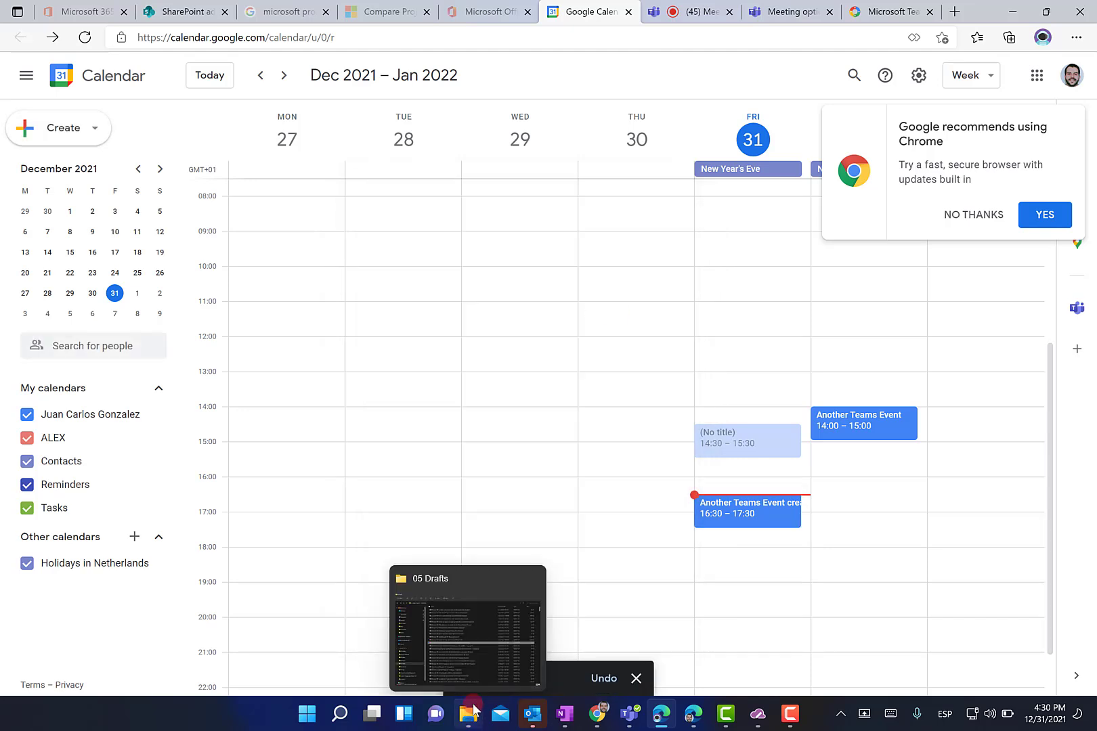
pyautogui.rightClick(747, 516)
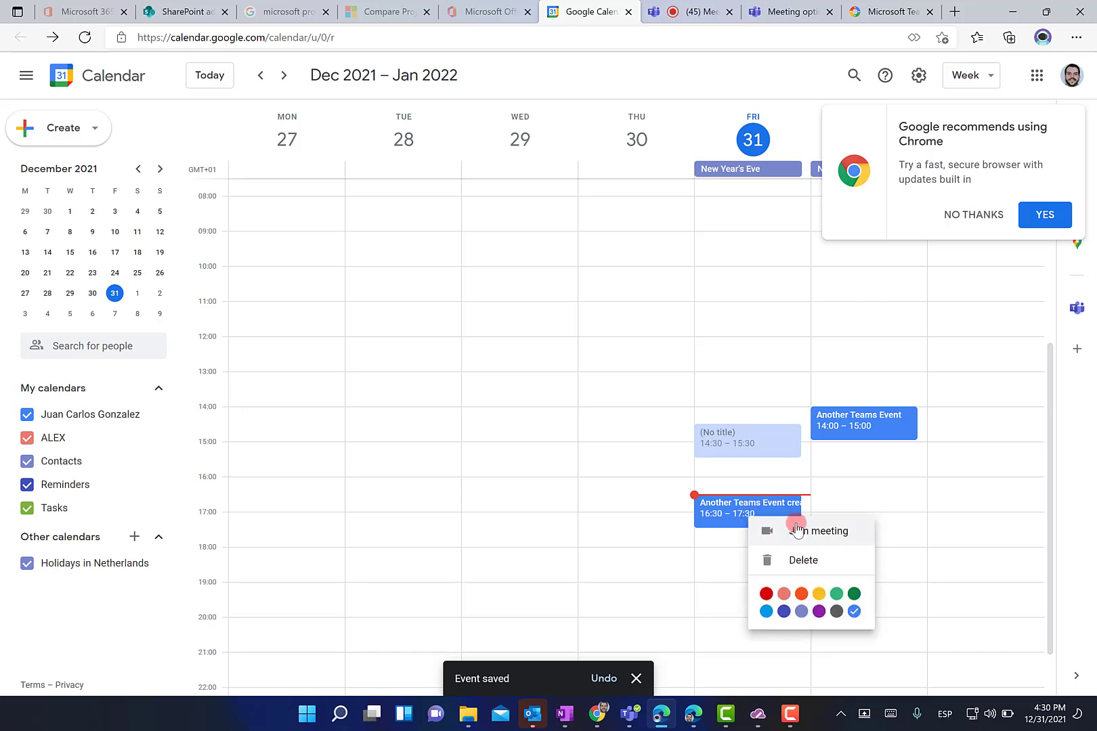